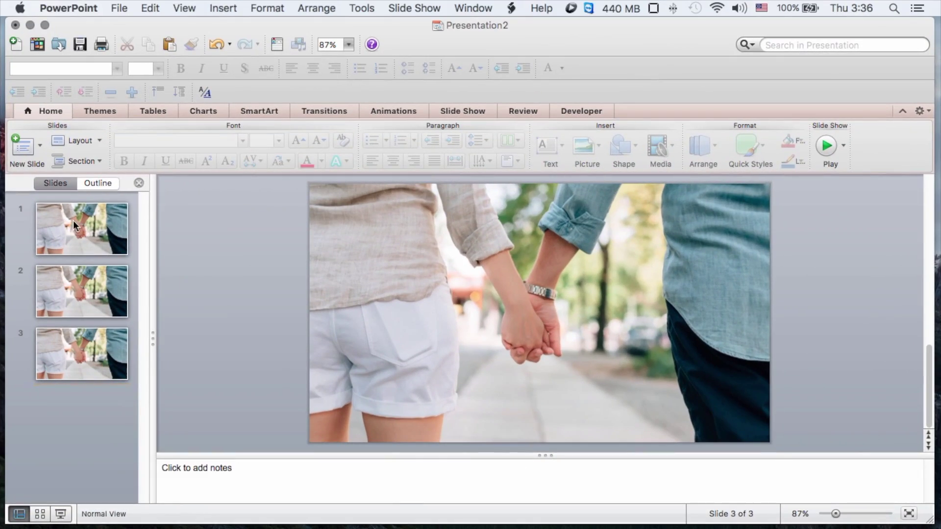
Mask slide 1's photo to the Oval basic shape
click(72, 221)
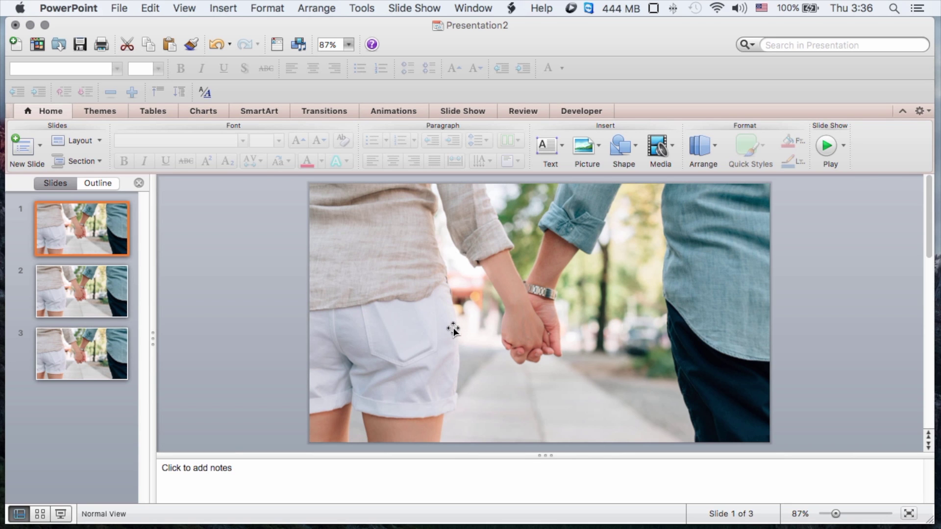
click(441, 294)
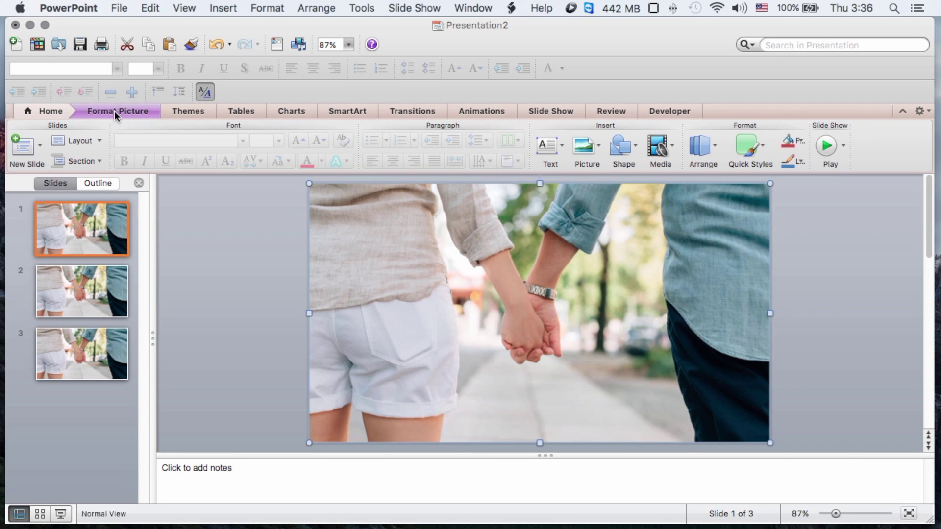
click(114, 111)
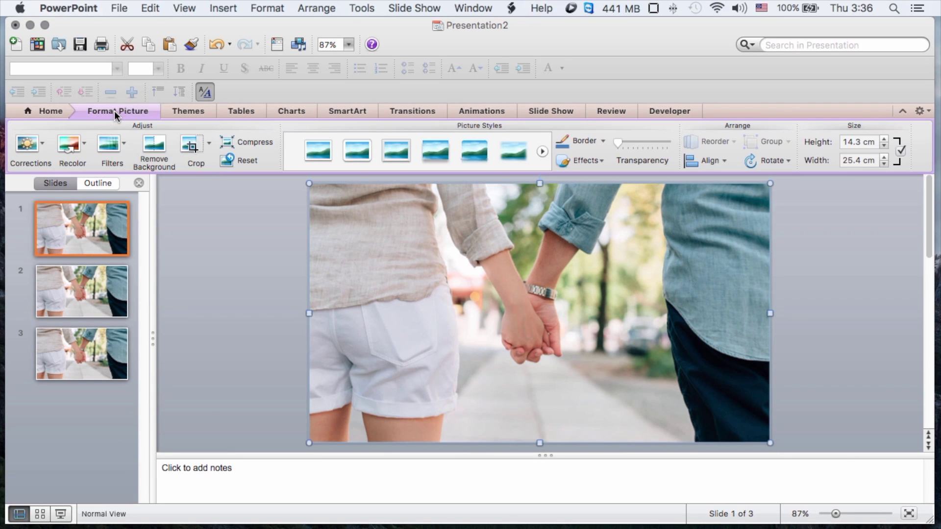
click(210, 143)
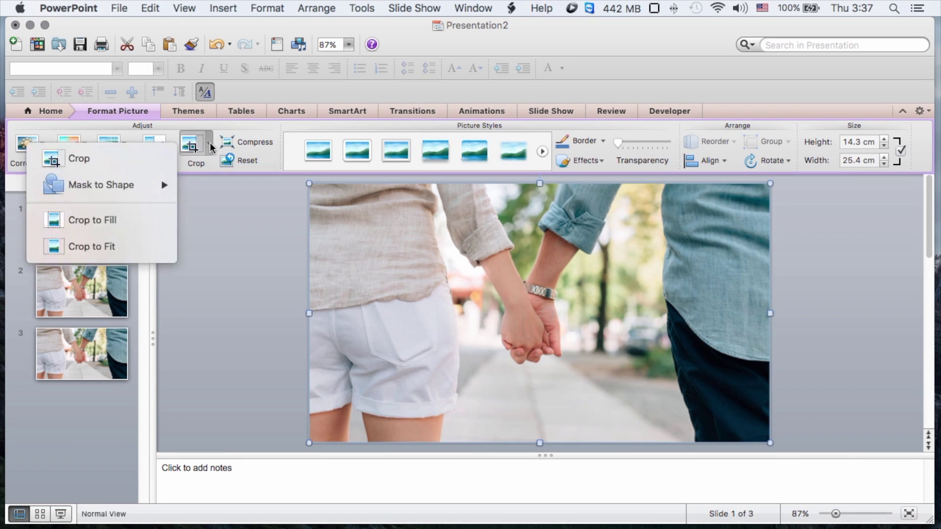
mouse_move(162, 192)
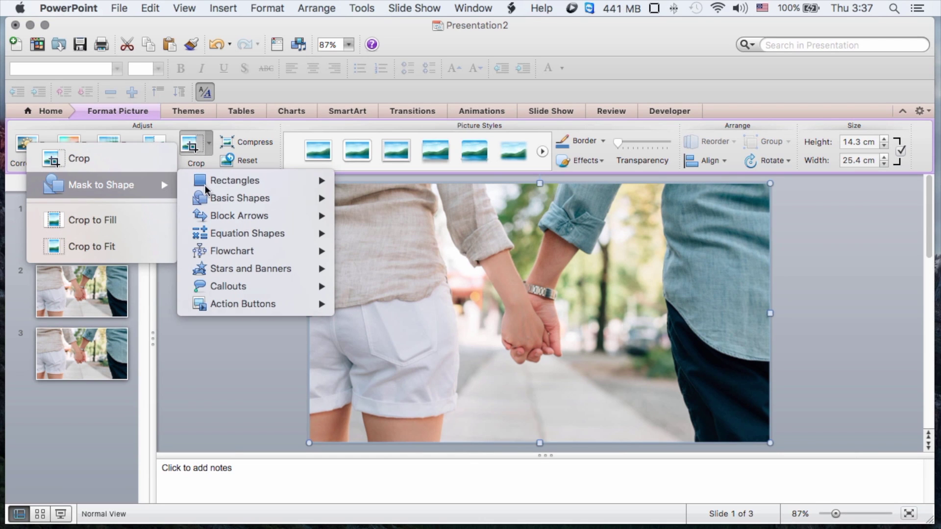
mouse_move(233, 180)
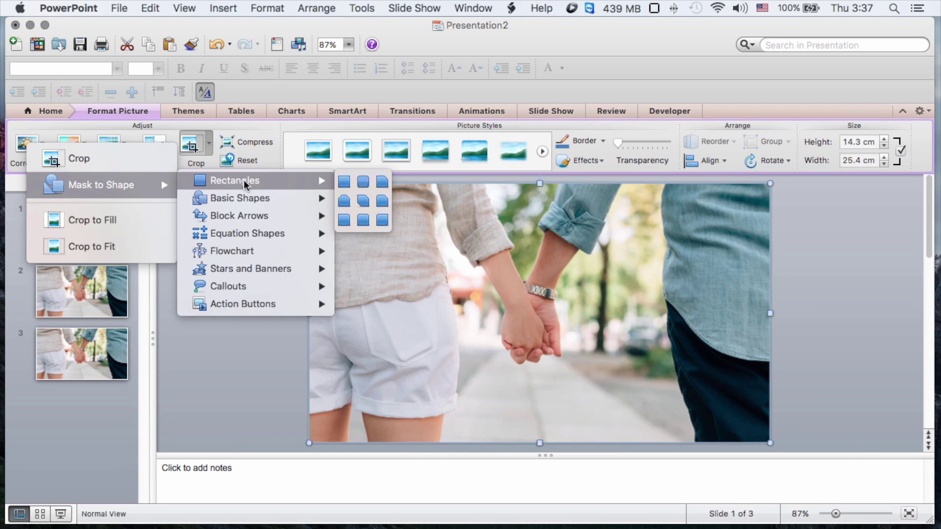
mouse_move(243, 198)
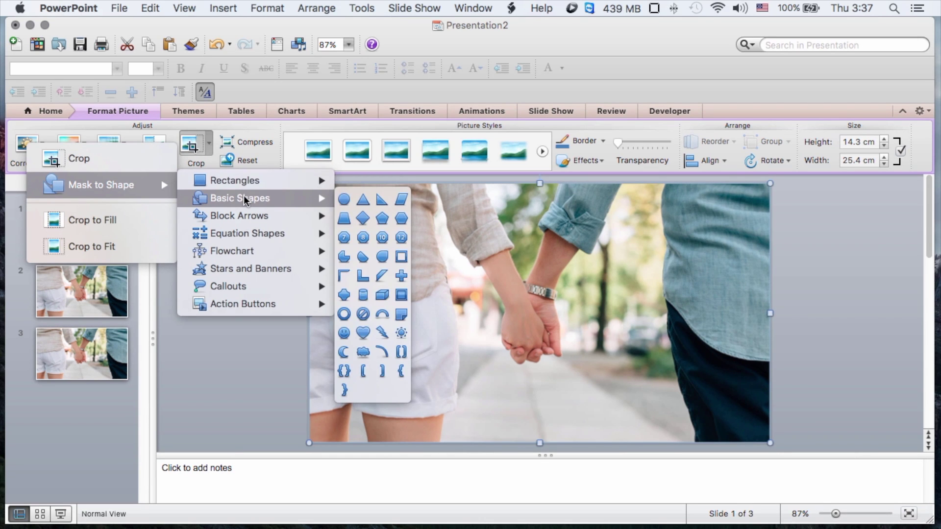
click(345, 200)
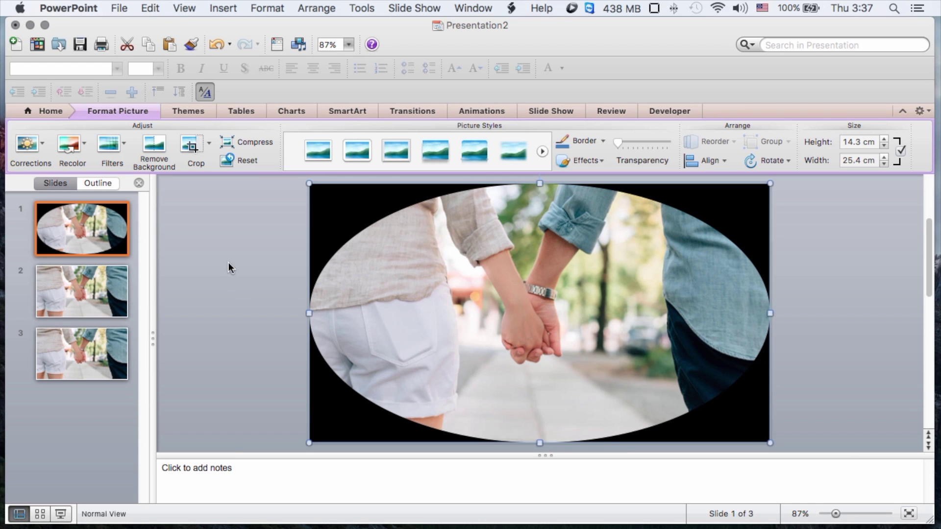
Set the photo's crop width to 14.29 cm in Format Picture
right_click(472, 304)
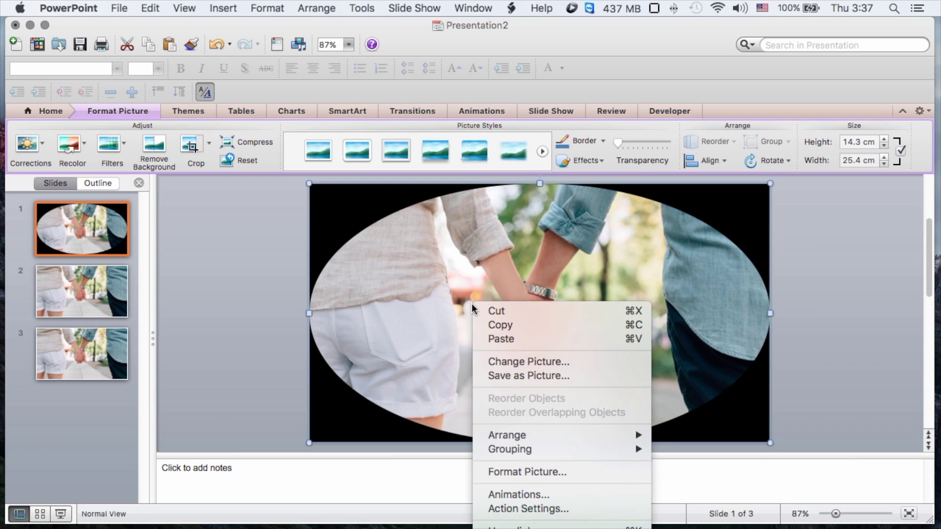
click(542, 472)
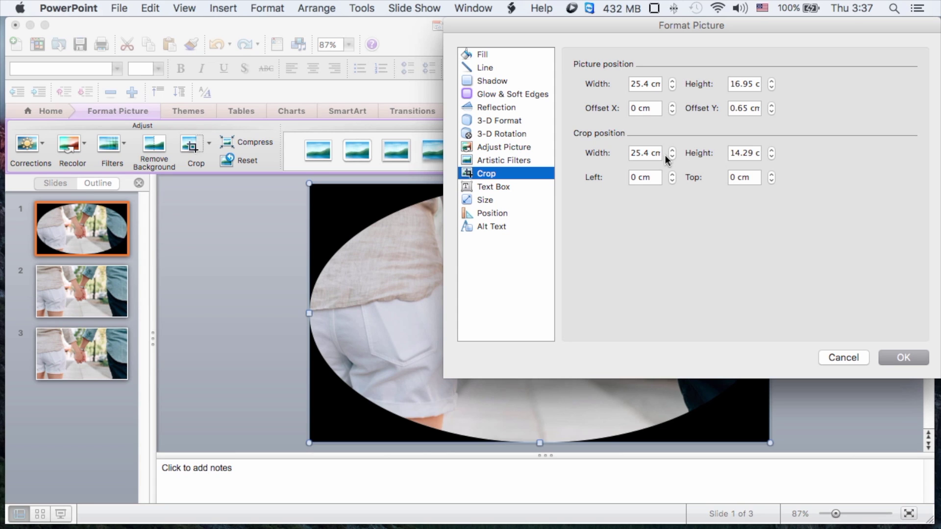
double_click(648, 153)
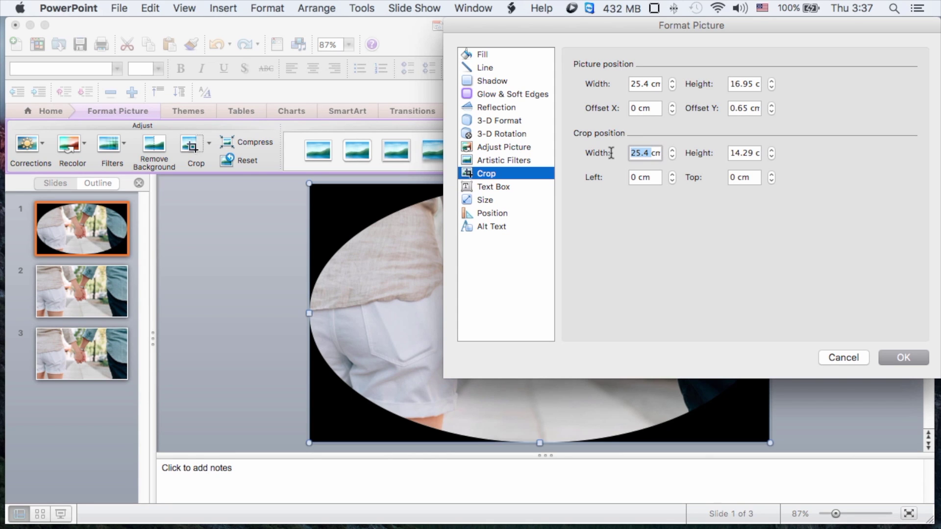
text(14)
text(.29)
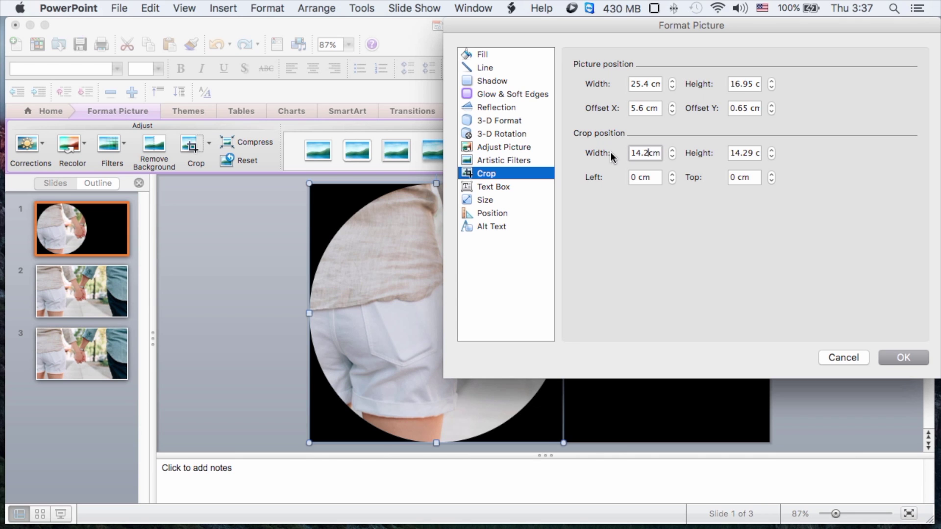
key(Tab)
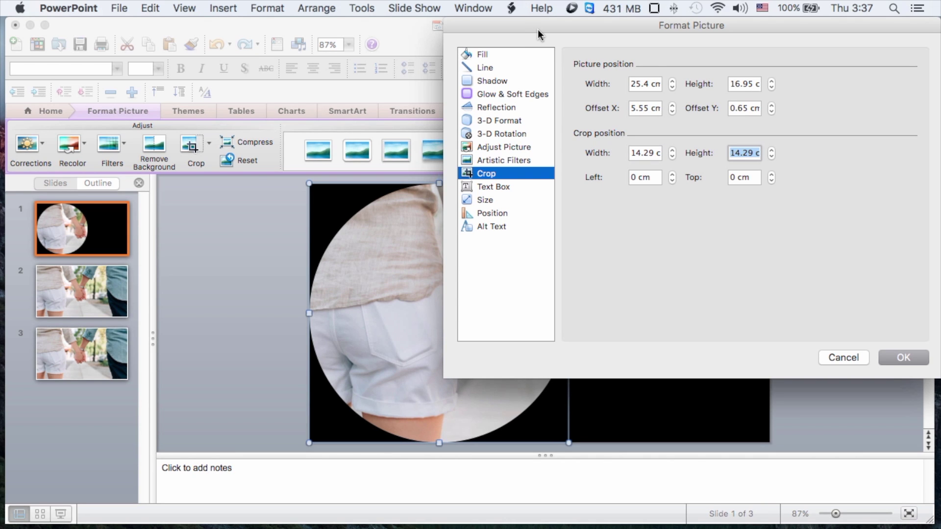
Lower the picture's Offset X to about 0.95 cm so the clasped hands are centred
drag(537, 29, 701, 42)
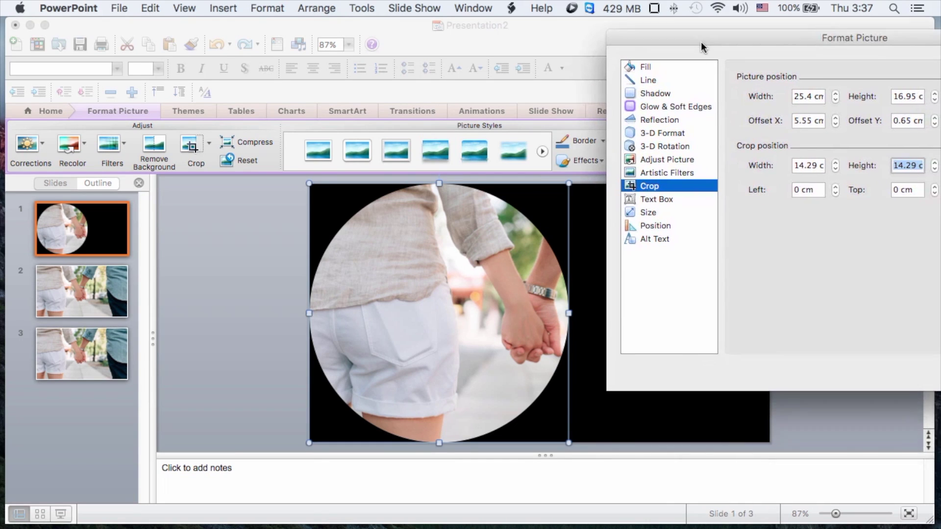
click(834, 123)
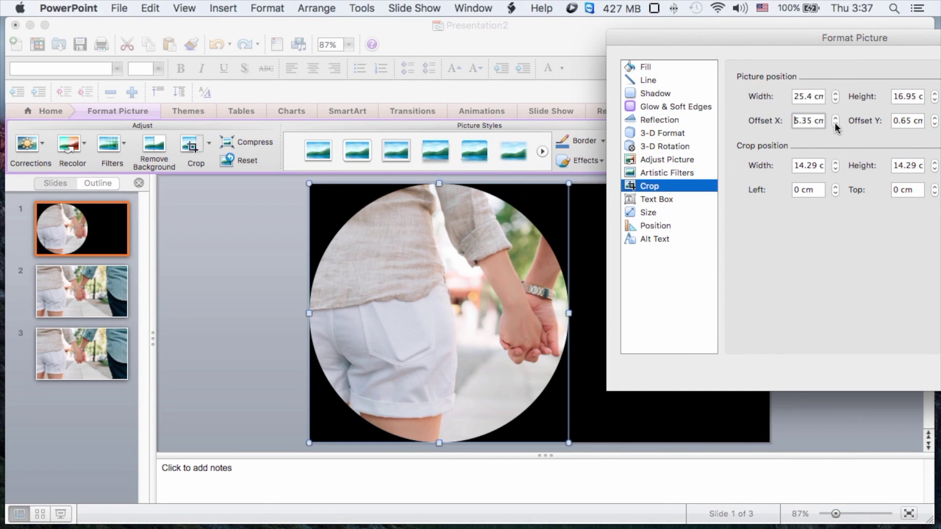
click(836, 124)
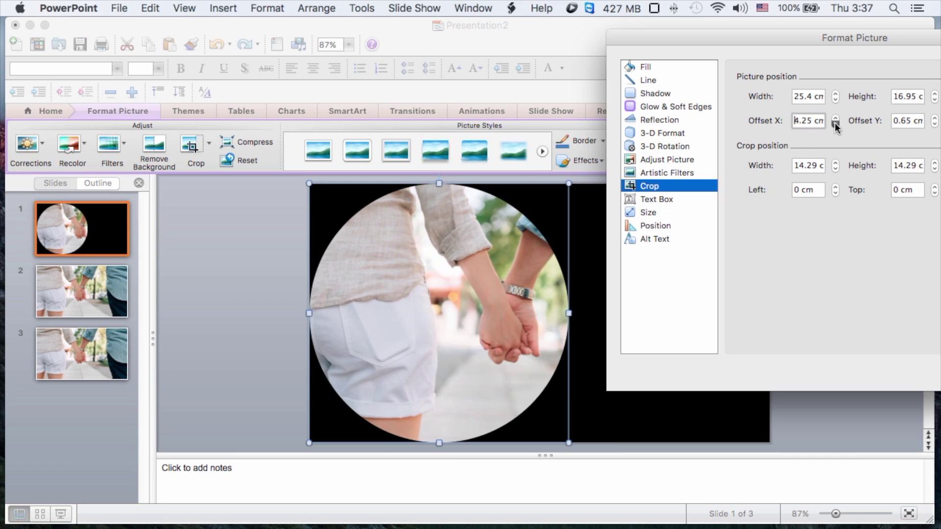
click(835, 124)
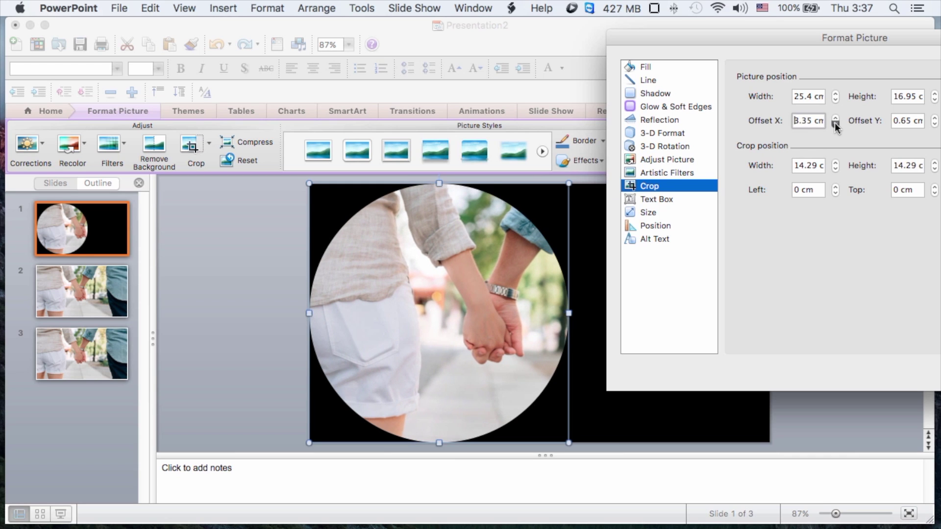
click(835, 125)
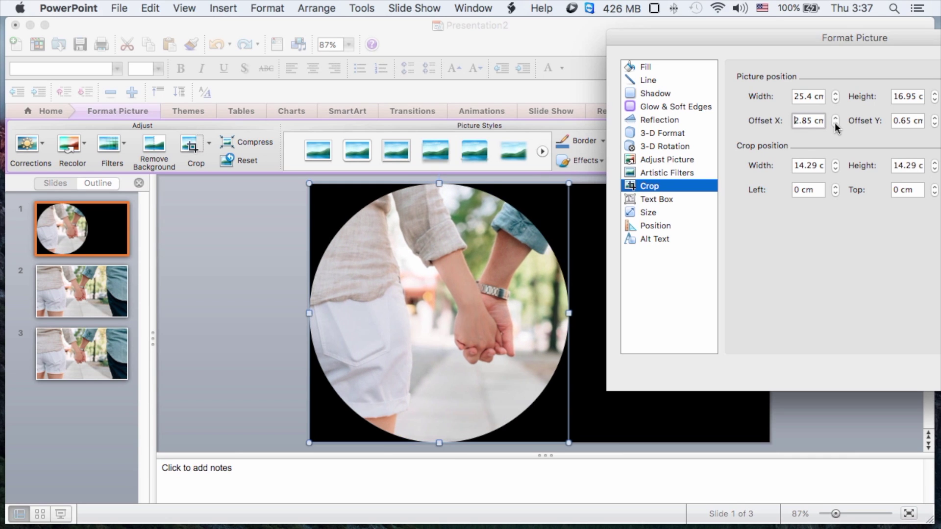
click(835, 124)
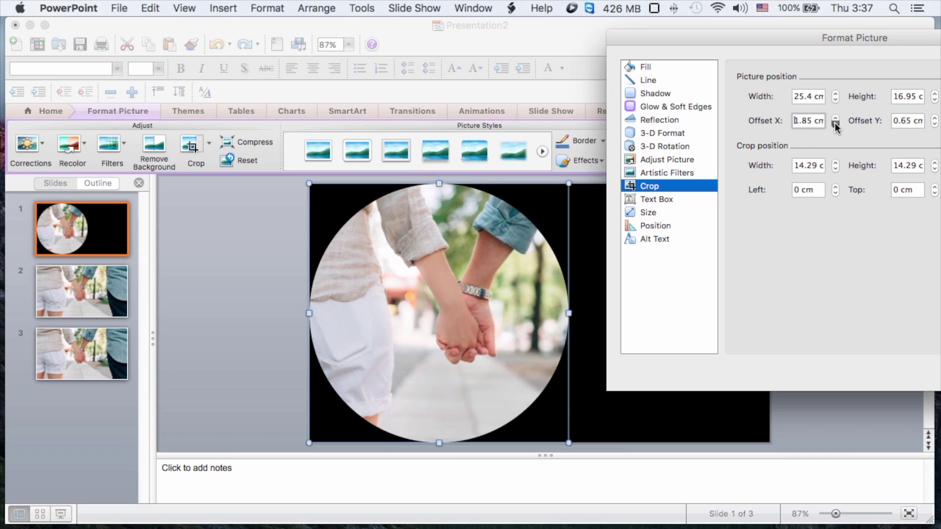
click(836, 125)
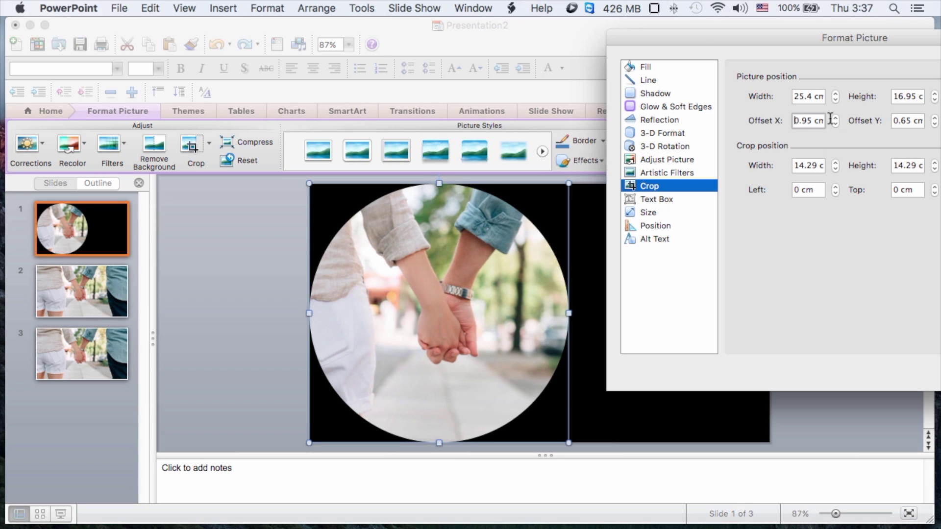
drag(690, 41, 867, 30)
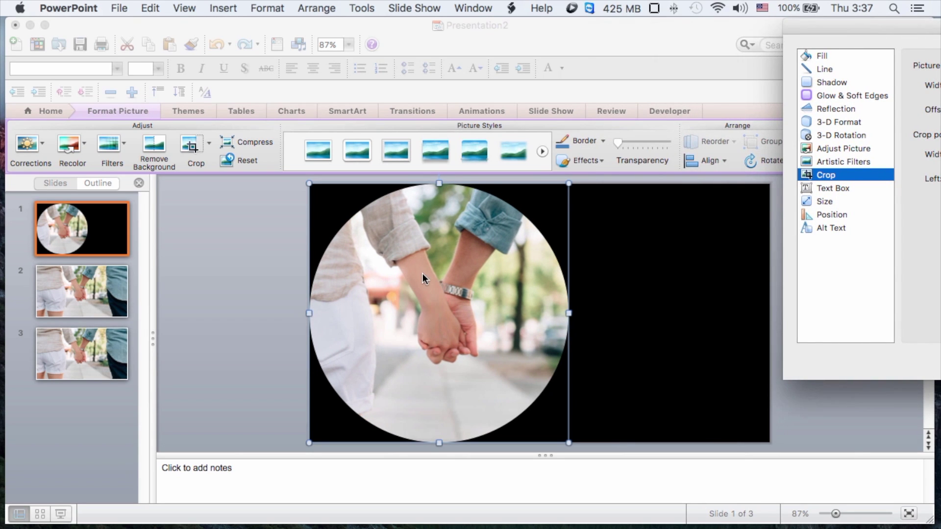
Apply the crop, move the circle to the slide centre and shrink it to 12.2 cm
drag(809, 27, 336, 25)
click(770, 357)
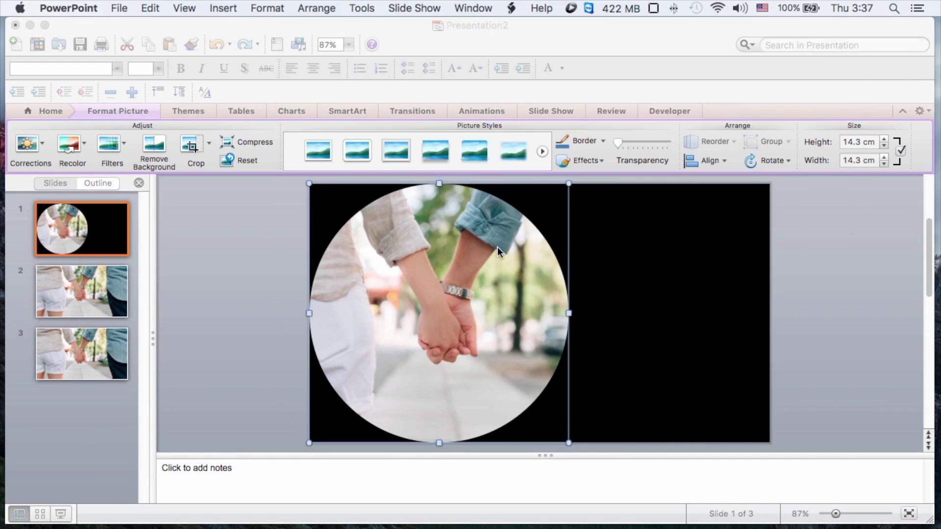
drag(383, 283, 457, 282)
drag(384, 184, 447, 287)
mouse_move(506, 332)
mouse_down()
mouse_move(500, 311)
mouse_move(512, 322)
mouse_up()
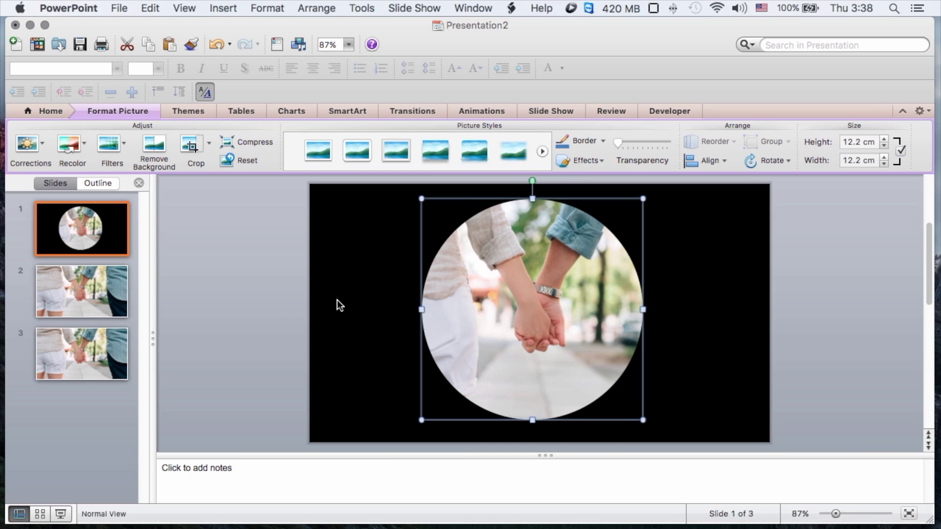
Crop slide 2's photo to a 10.2 × 10.2 cm square framing the clasped hands
click(81, 282)
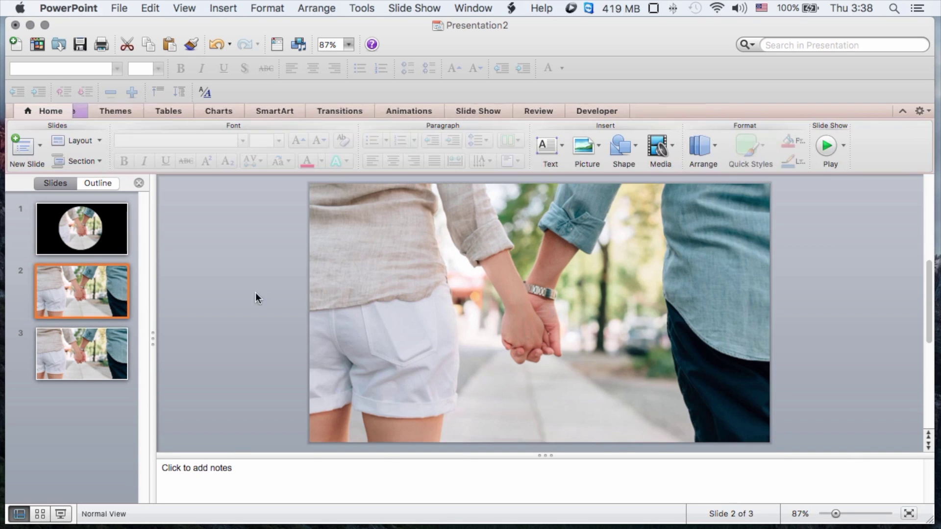
click(431, 277)
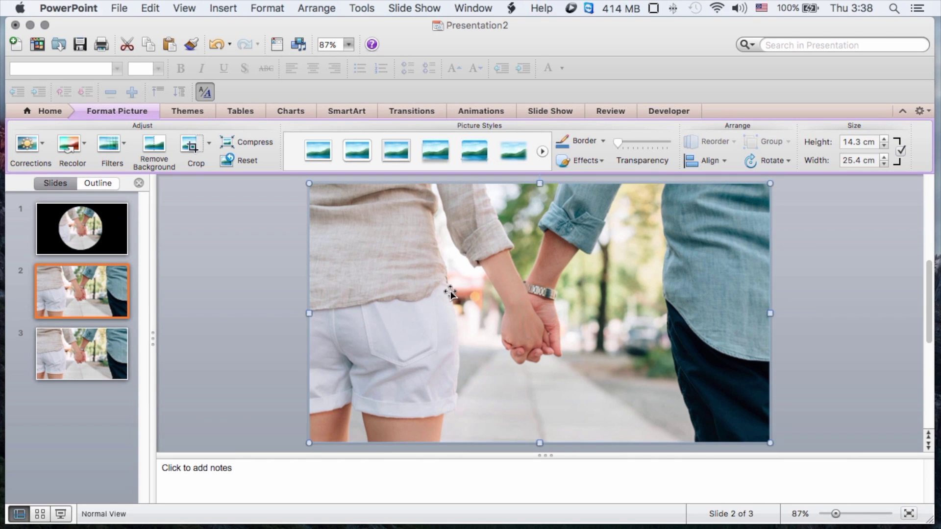
click(192, 146)
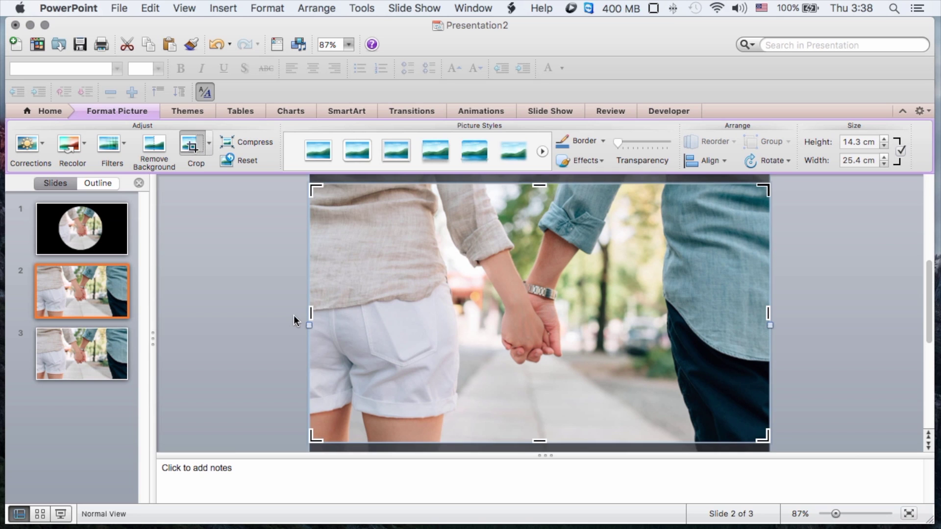
drag(311, 312, 401, 309)
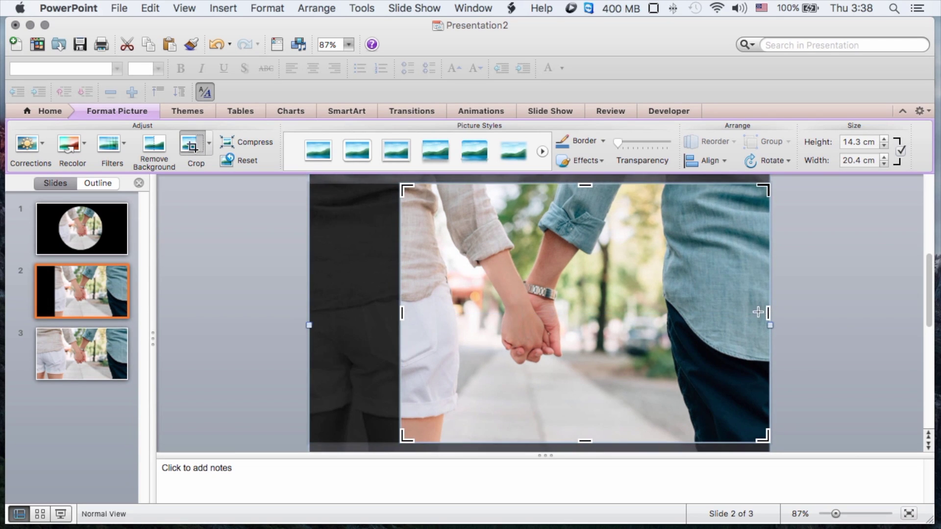
drag(769, 312, 445, 307)
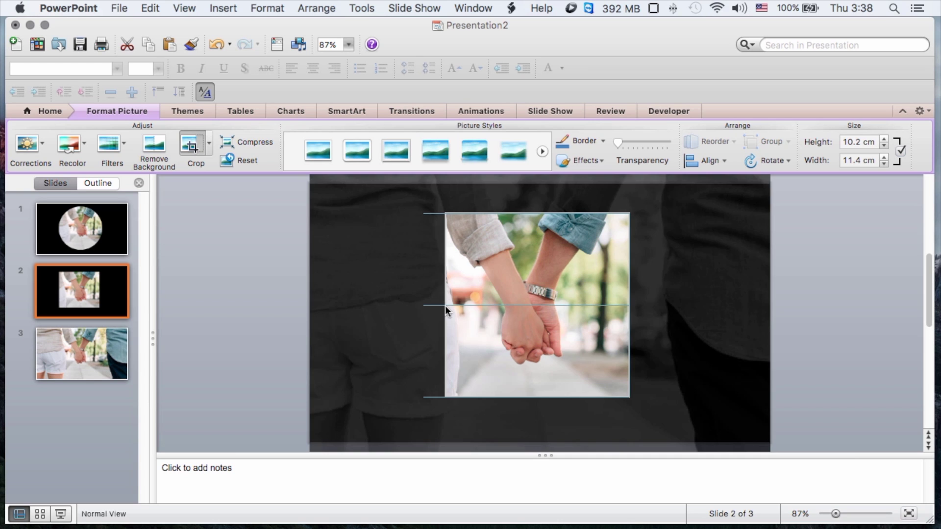
Mask slide 2's square crop to an Oval, making a 10.2 cm circle
click(210, 144)
mouse_move(125, 189)
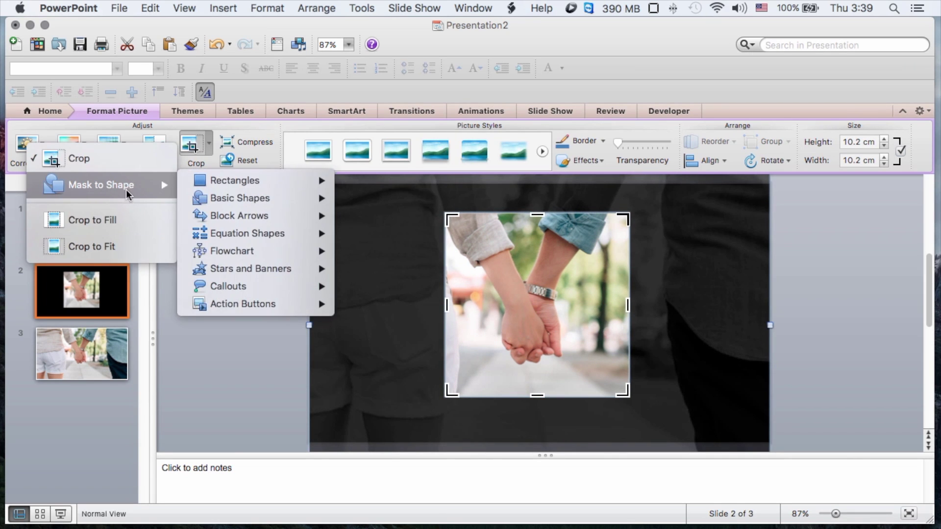
mouse_move(213, 196)
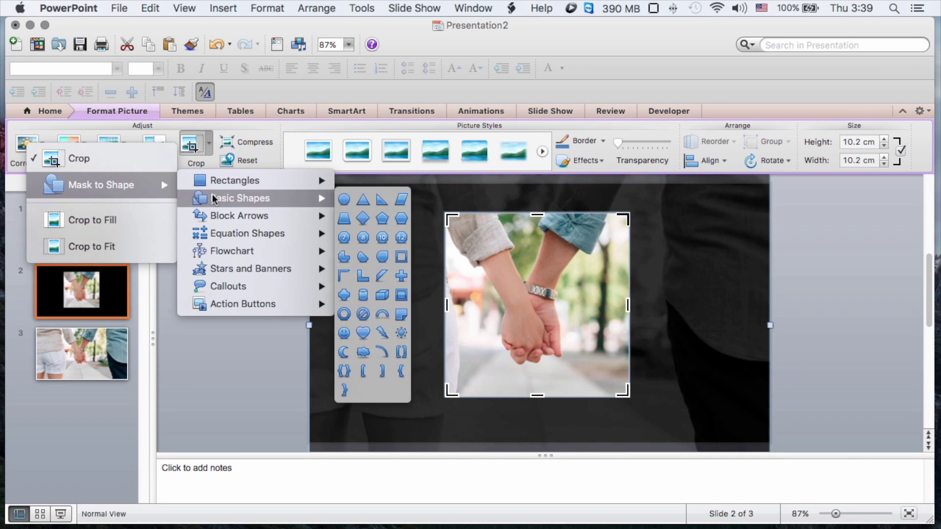
click(344, 199)
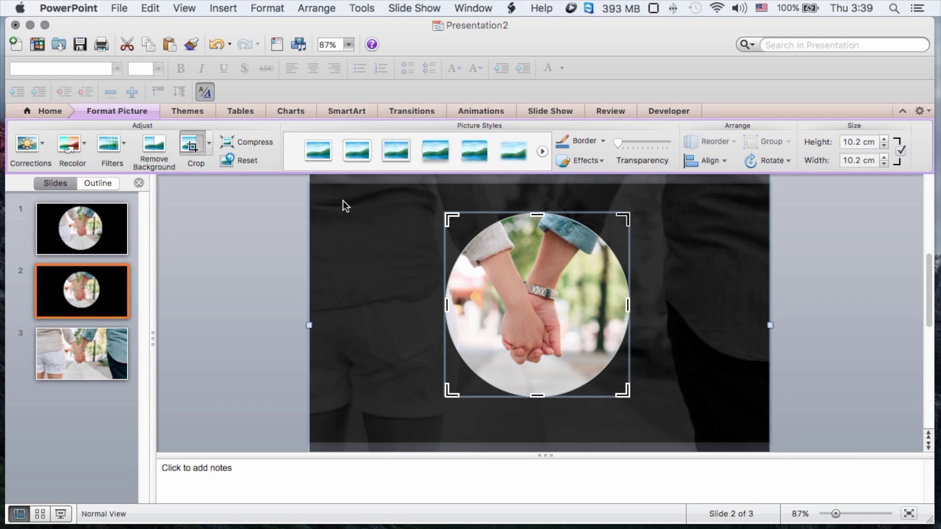
Finish cropping, reselect the circular picture and move to slide 3
click(237, 332)
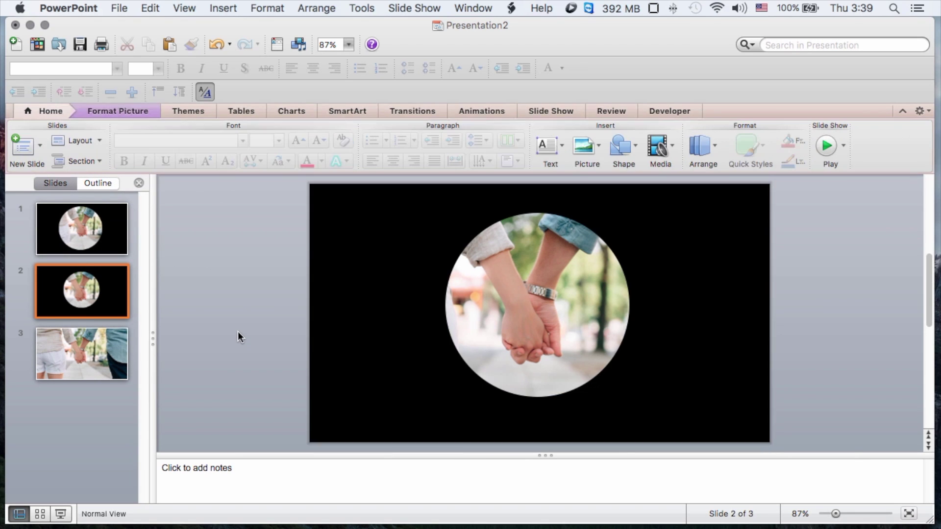
click(564, 305)
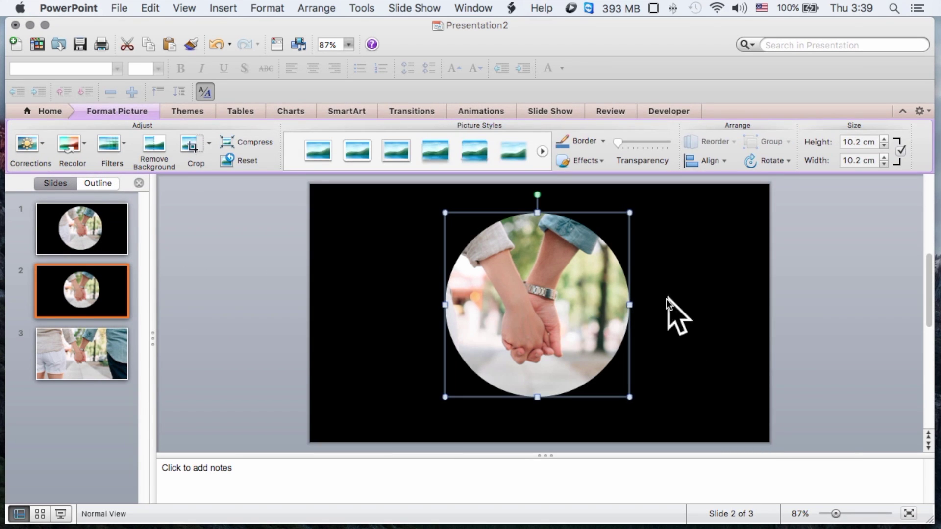
click(101, 348)
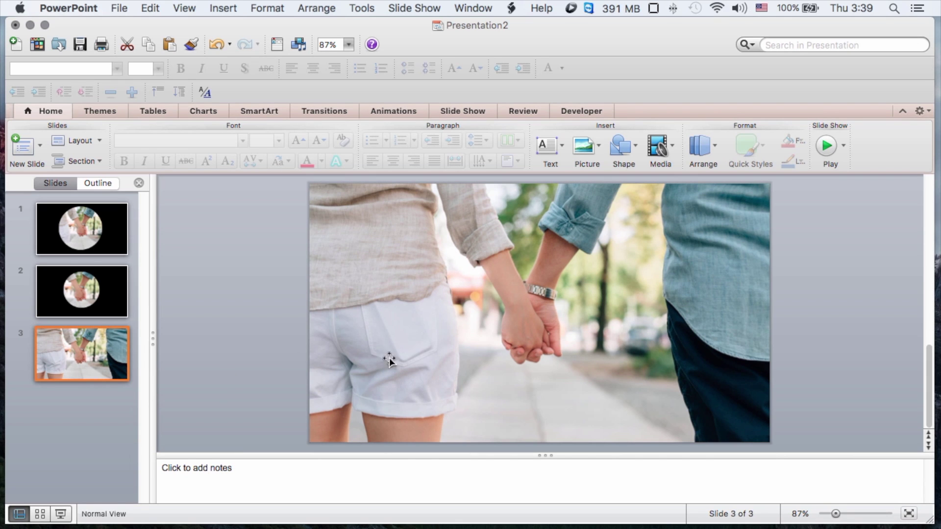
click(420, 324)
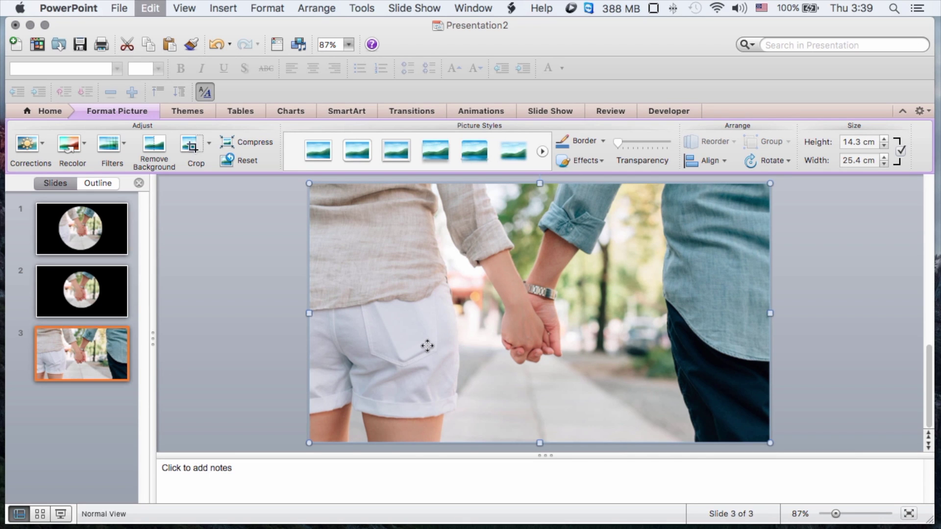
drag(427, 346, 451, 330)
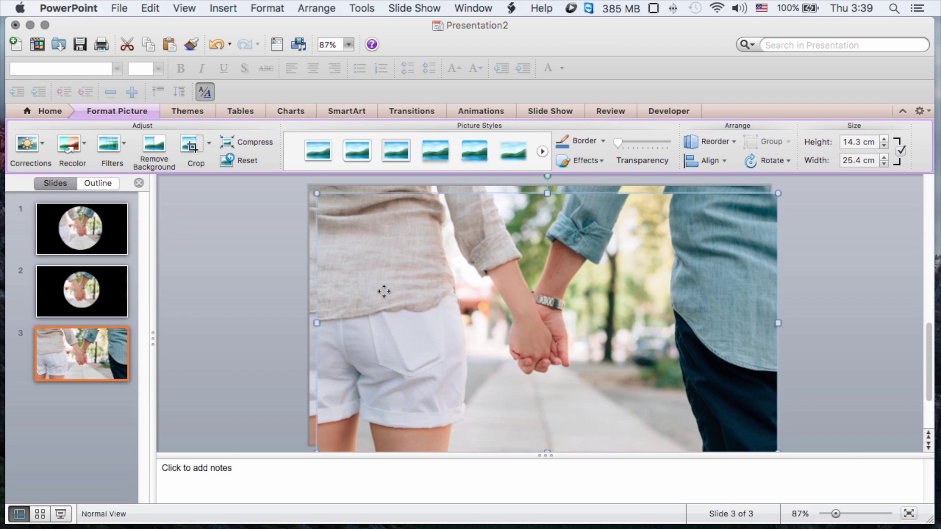
drag(381, 287, 378, 283)
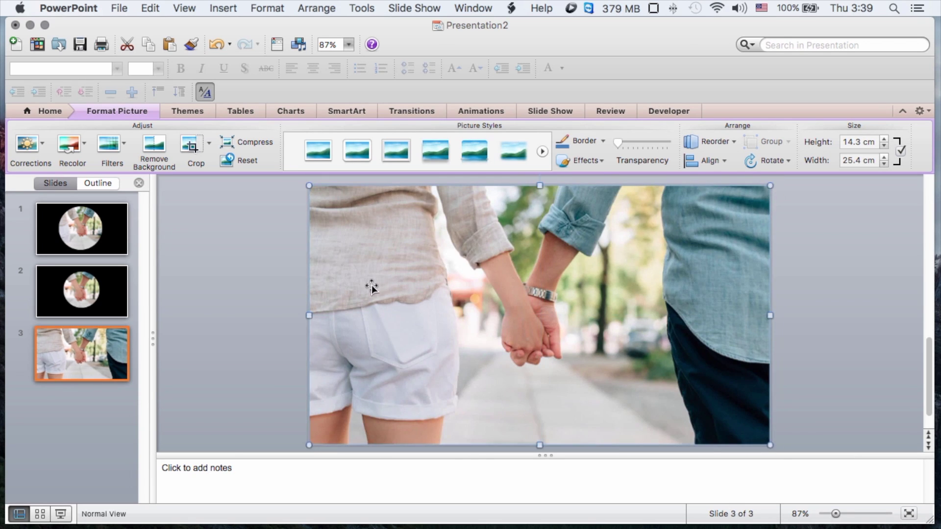
click(251, 307)
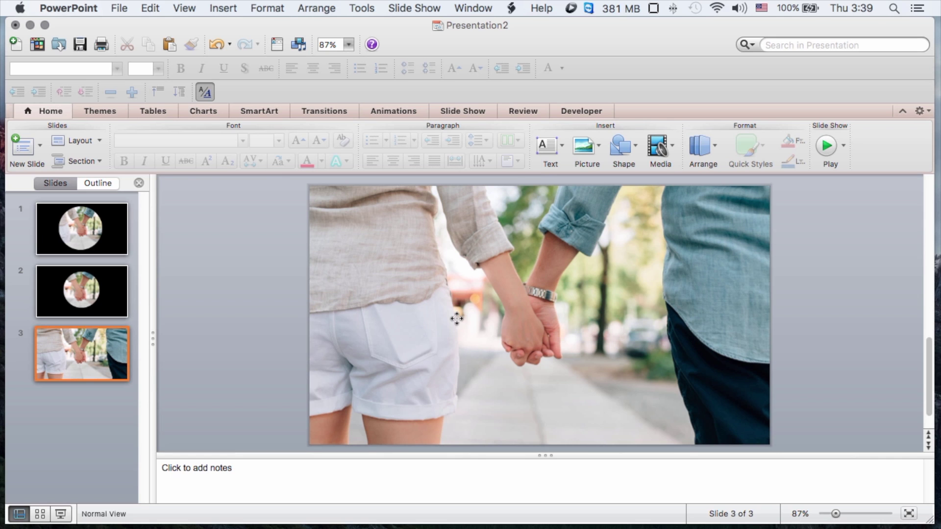
click(456, 320)
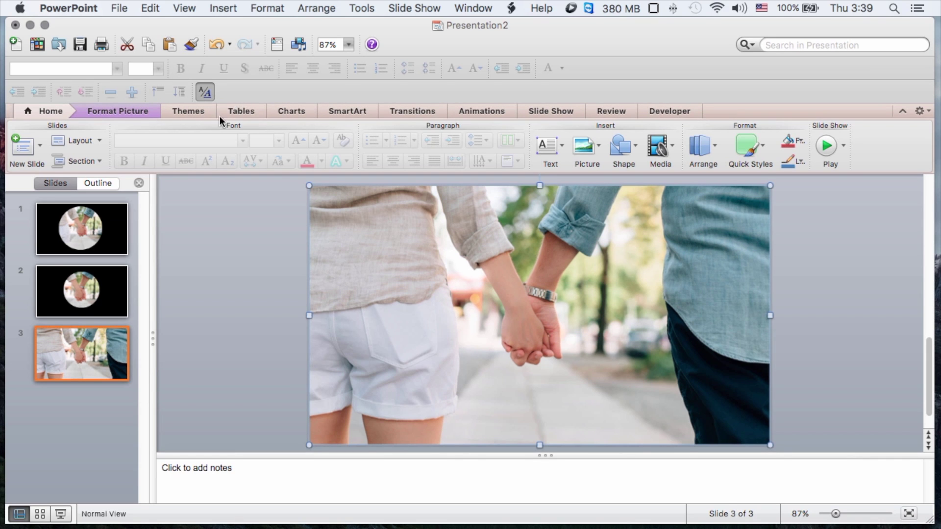
Crop slide 3's photo to a 9.2 cm square around the clasped hands
click(116, 112)
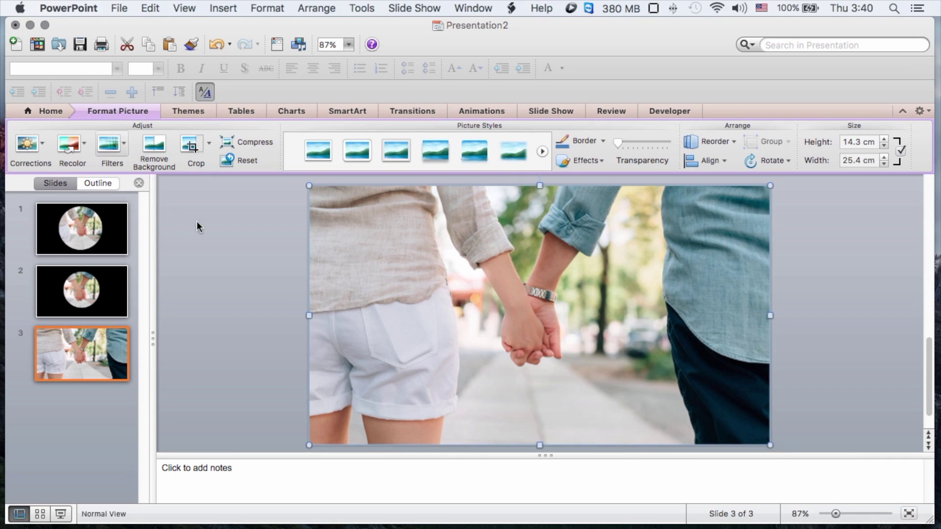
click(191, 149)
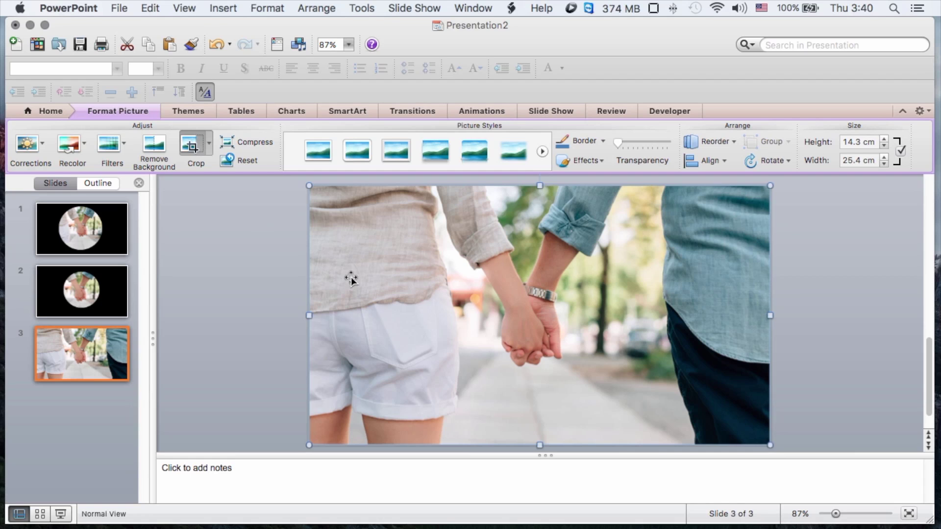
drag(311, 315, 622, 324)
drag(503, 317, 503, 317)
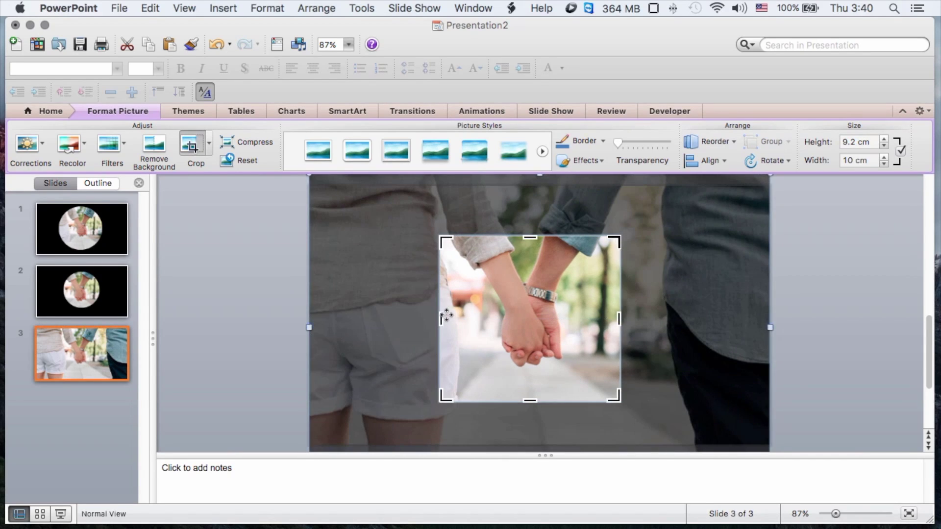
drag(440, 320, 455, 319)
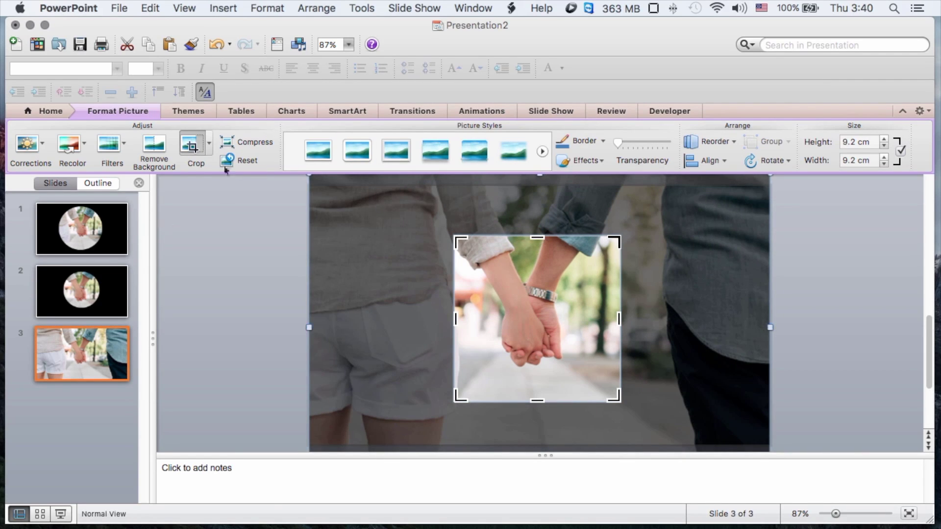
Mask the square crop to an Oval and finish cropping
click(210, 143)
mouse_move(90, 193)
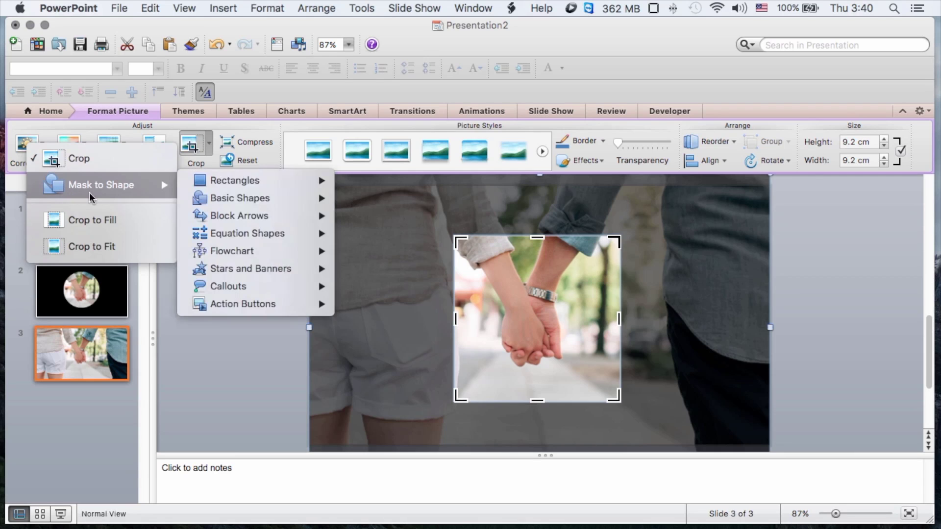
mouse_move(234, 196)
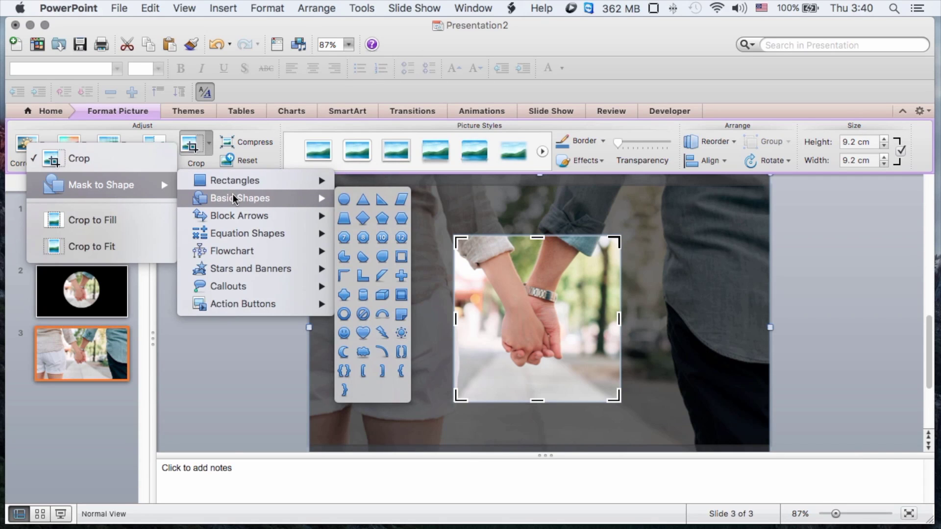
click(345, 198)
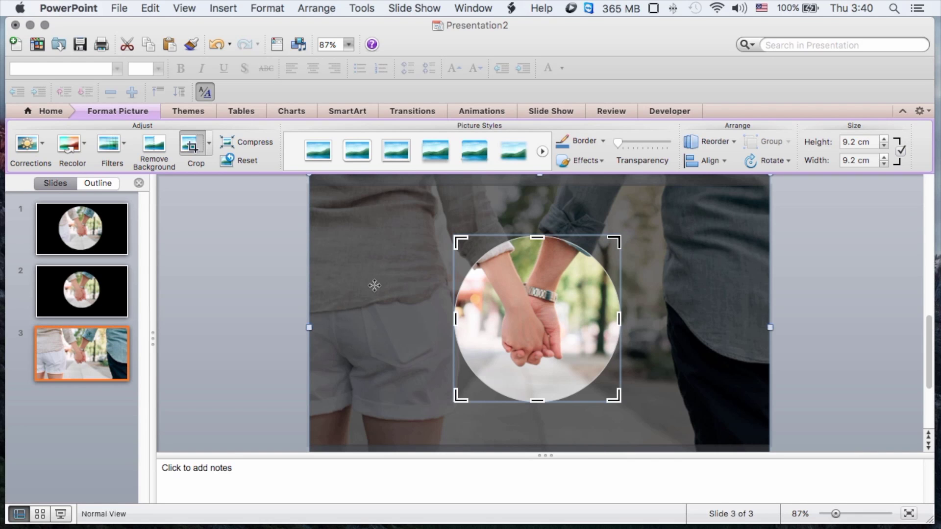
click(273, 298)
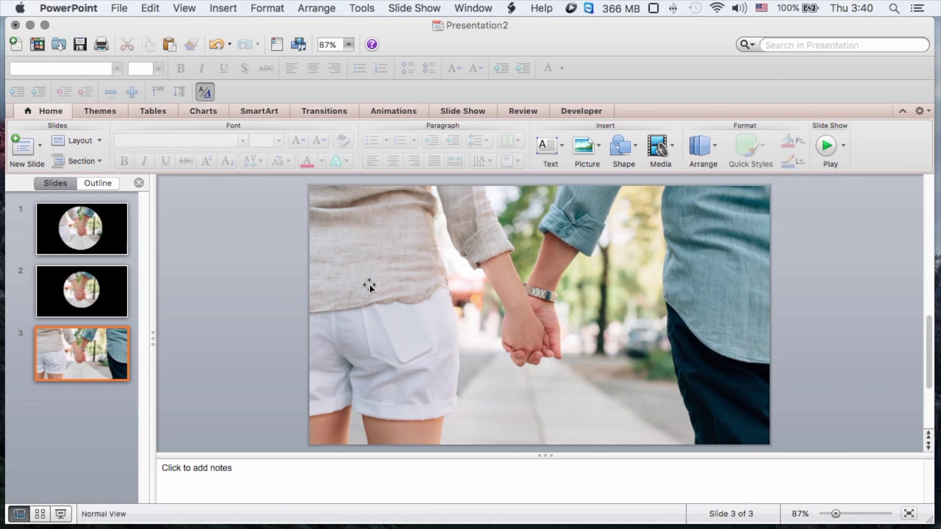
click(320, 275)
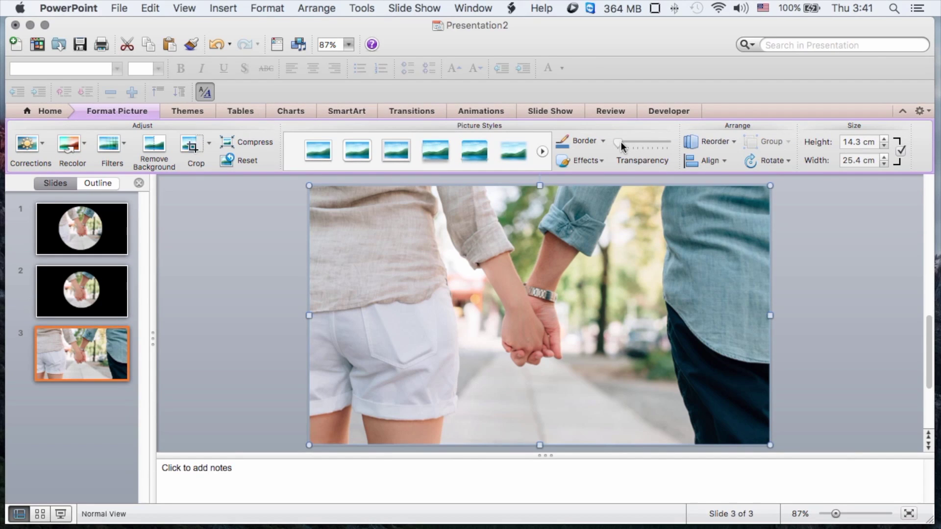
drag(620, 142, 634, 142)
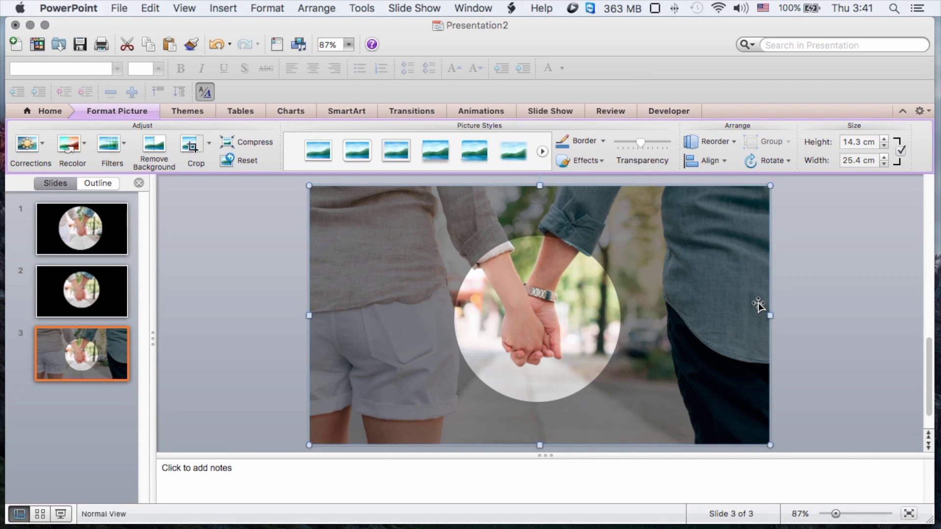
click(794, 296)
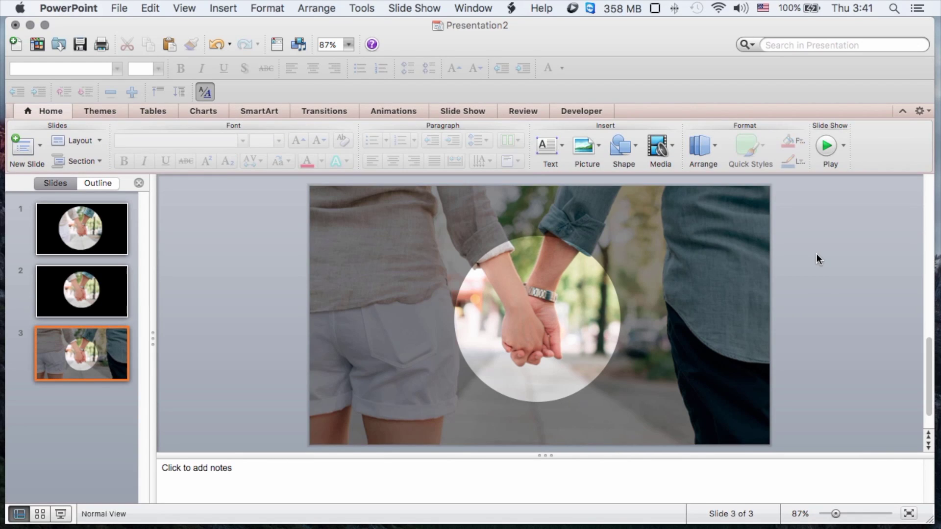
scroll(588, 211, down, 1)
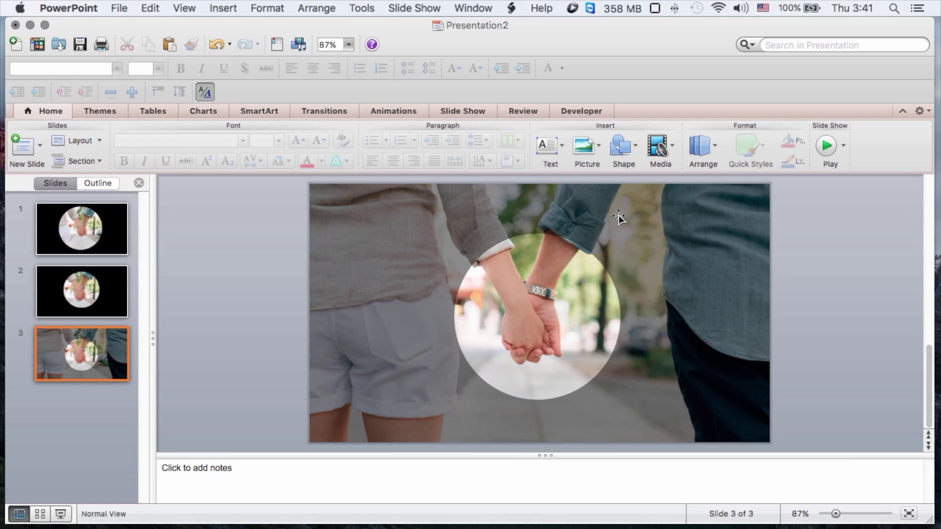
click(683, 255)
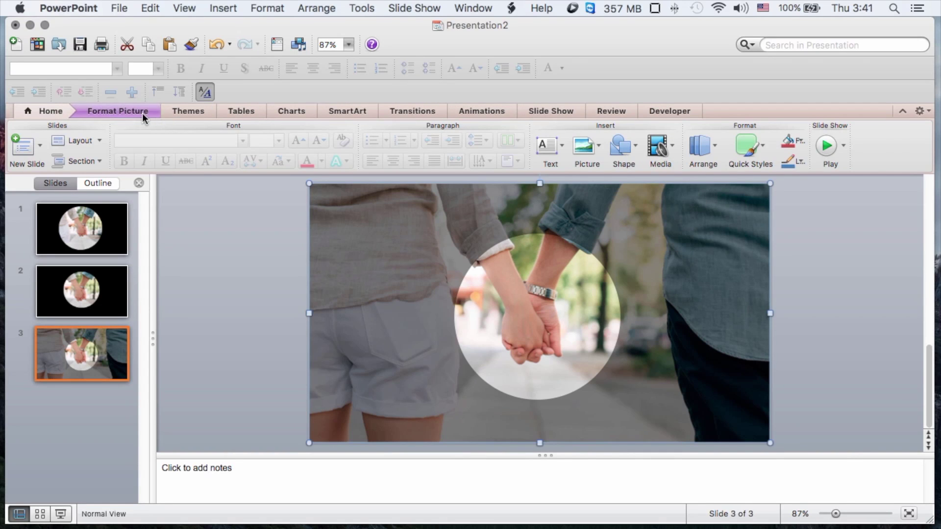
click(142, 113)
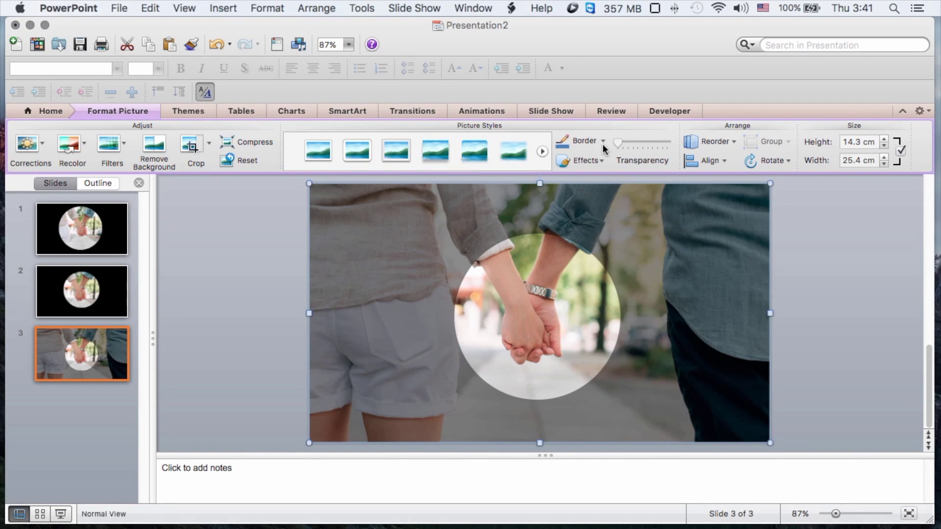
key(super+z)
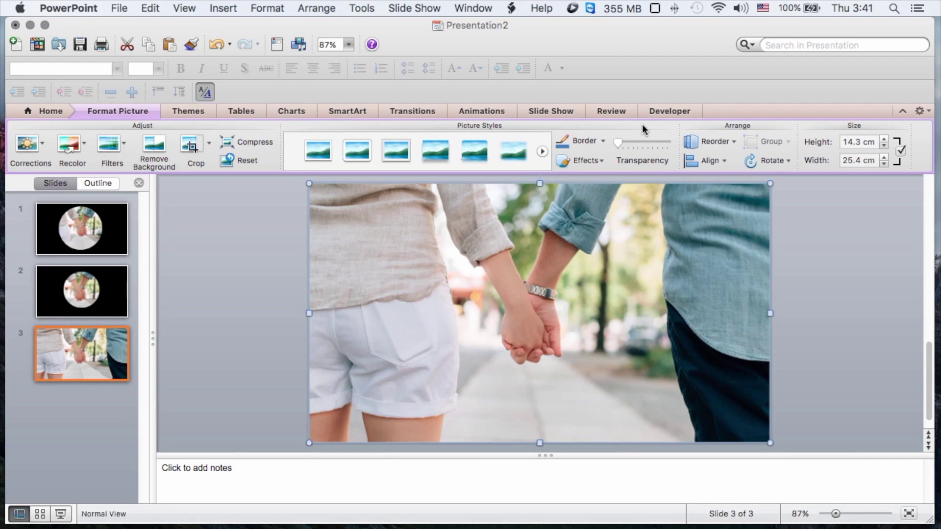
Draw a 26.7 × 14.7 cm rectangle over all of slide 3 and fill it red
click(54, 109)
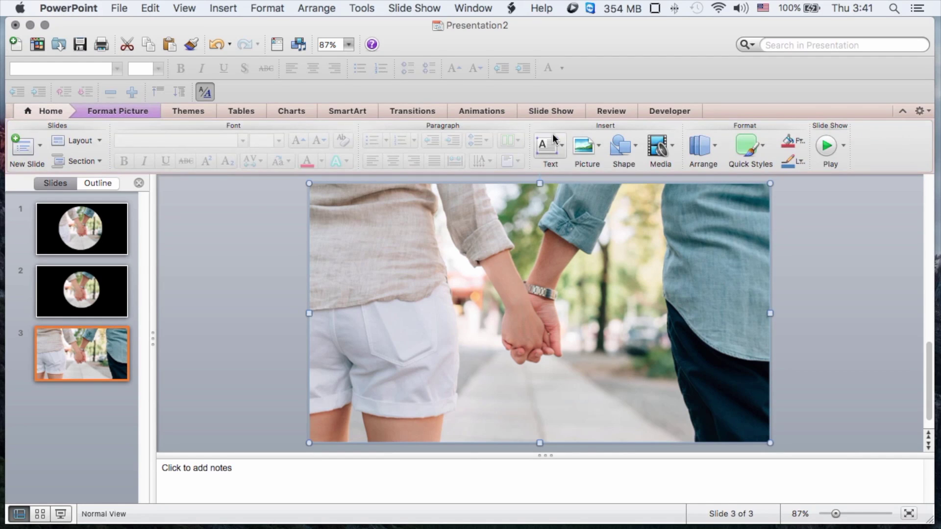
click(635, 146)
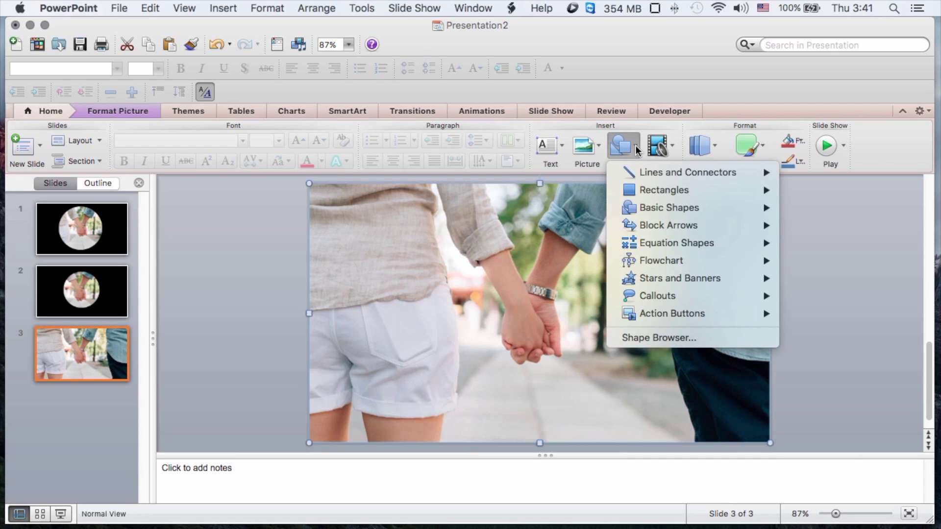
mouse_move(747, 198)
click(789, 192)
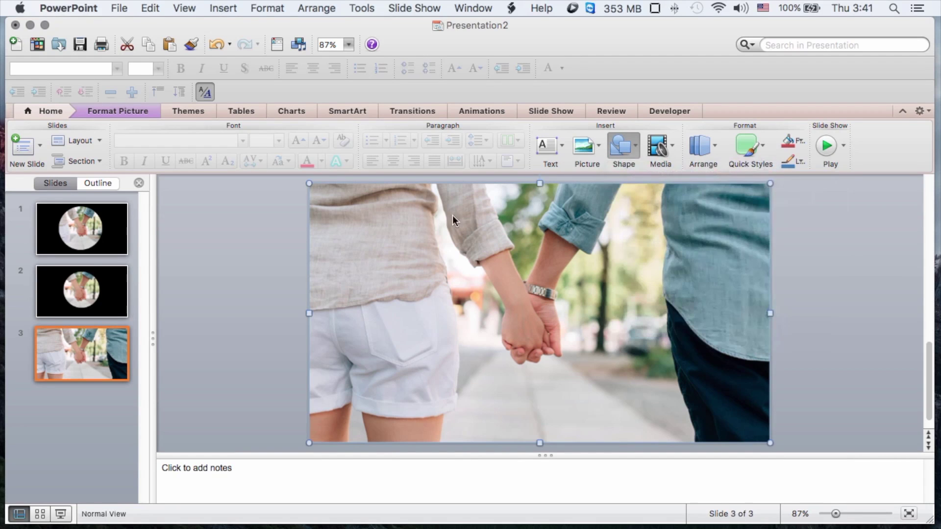
drag(293, 177, 776, 443)
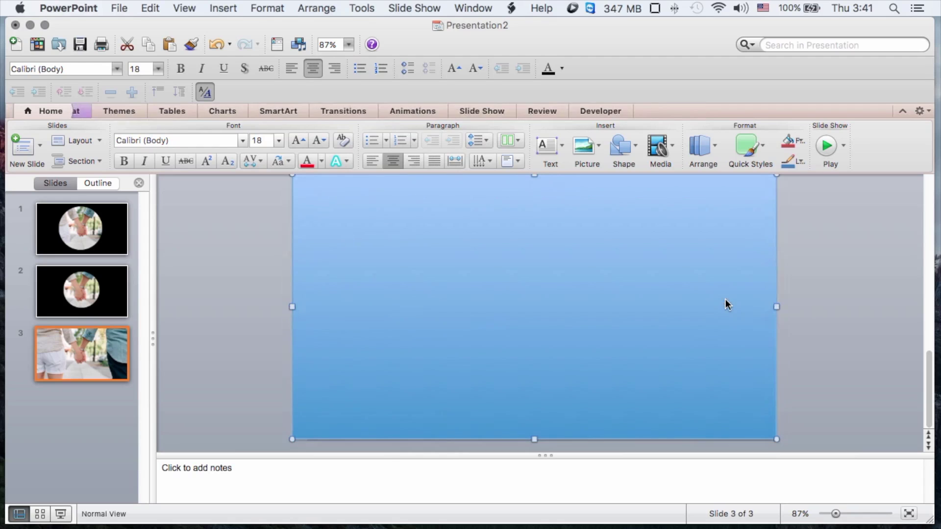
click(800, 144)
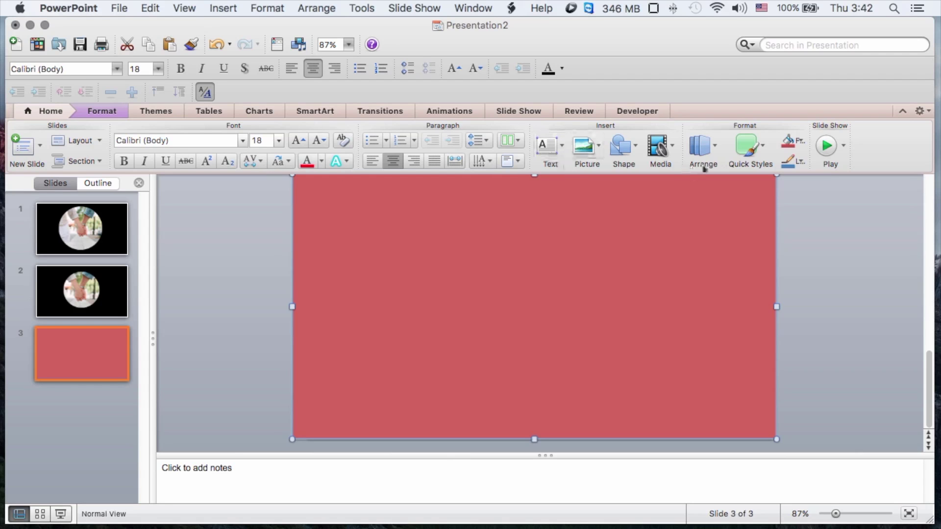
click(112, 112)
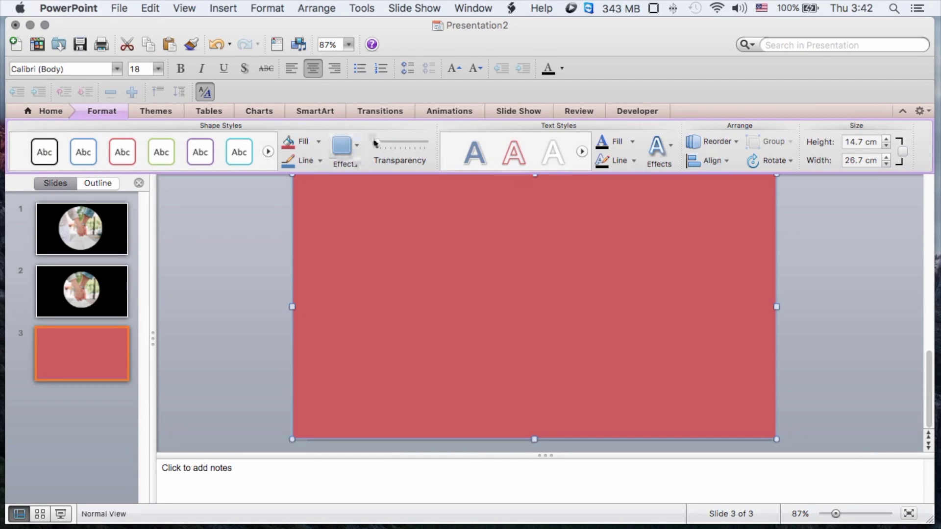
Make the red rectangle semi-transparent and send it backward behind the hands circle
drag(375, 144, 389, 143)
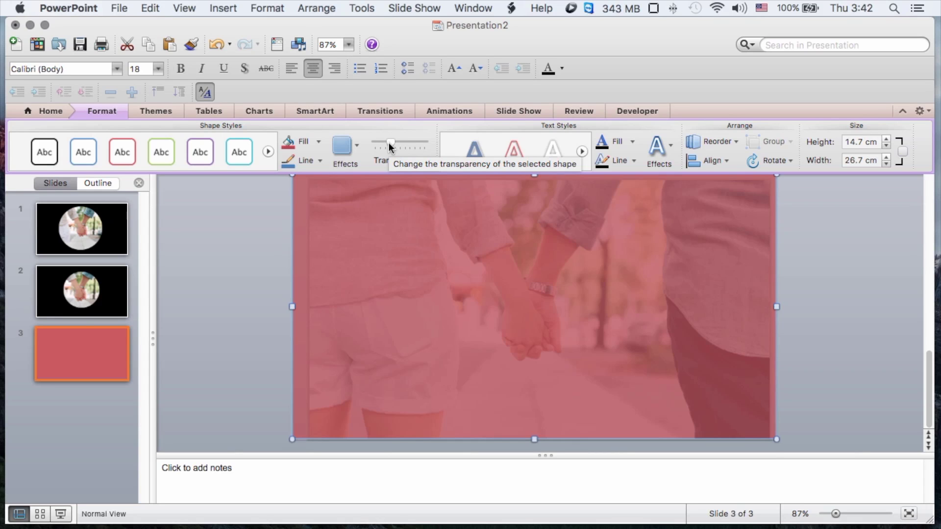
click(309, 8)
click(339, 104)
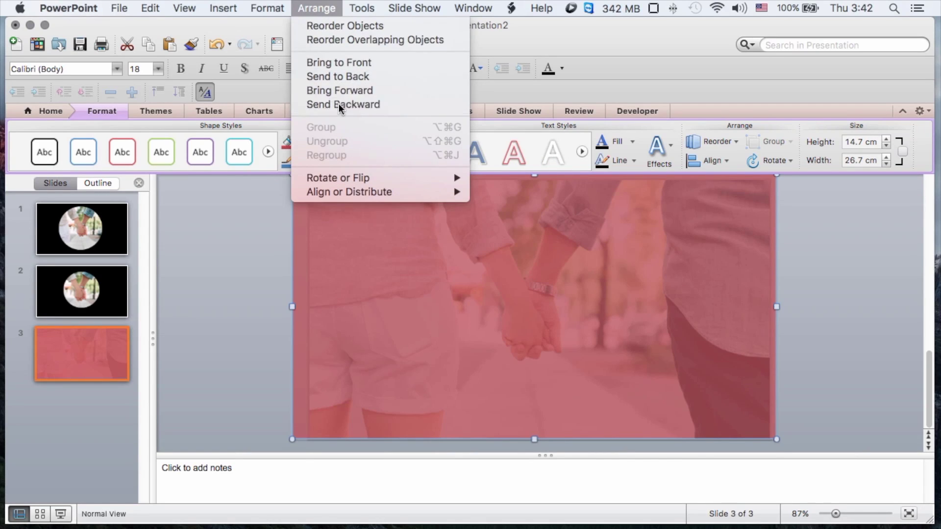
click(208, 233)
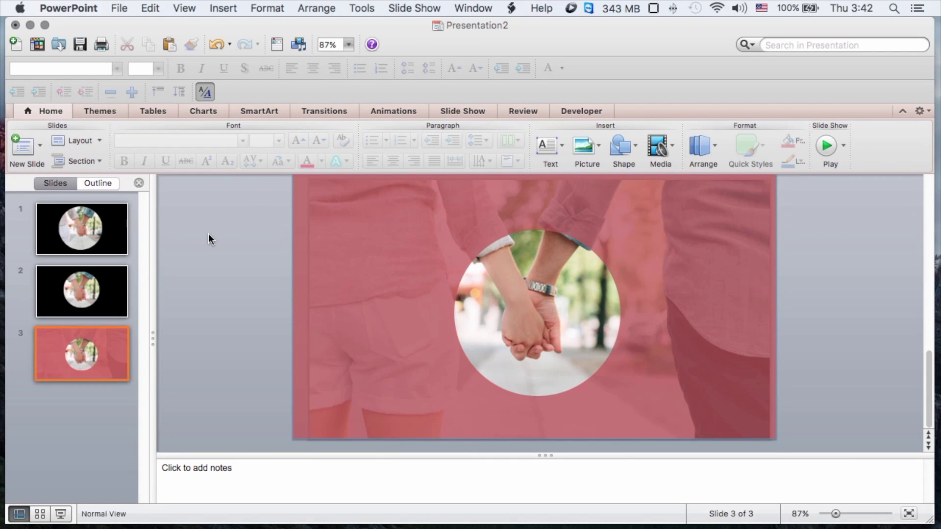